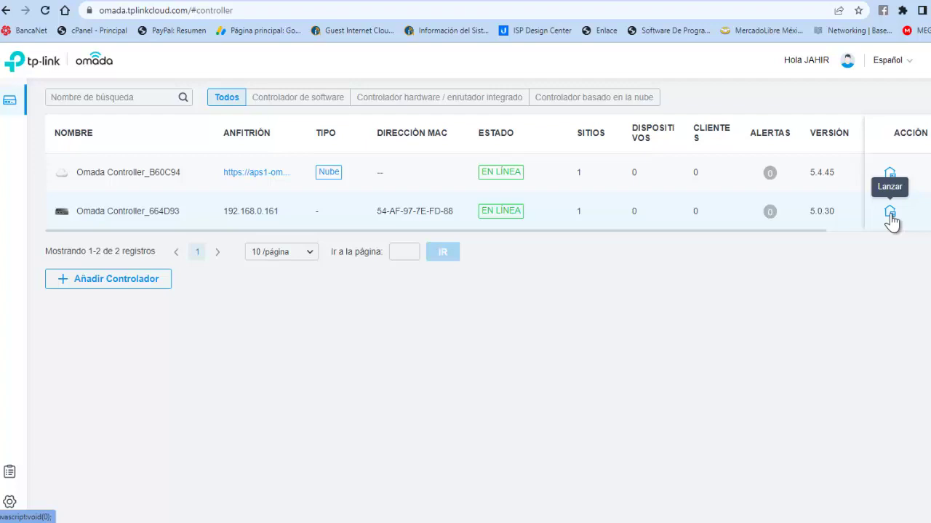
- Launch the local controller Omada Controller_664D93 to reach its welcome page
click(889, 212)
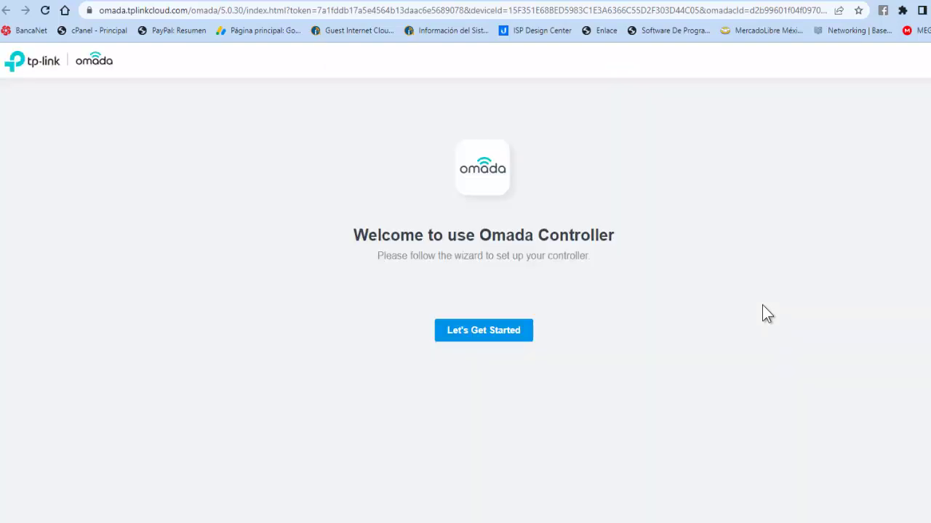
- Start the setup wizard and browse the country/region list
click(500, 338)
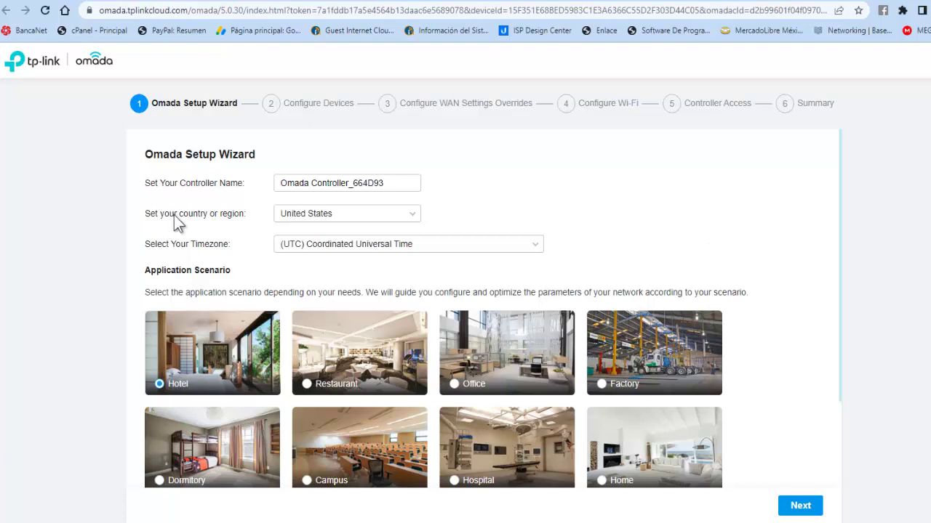
click(369, 183)
click(413, 218)
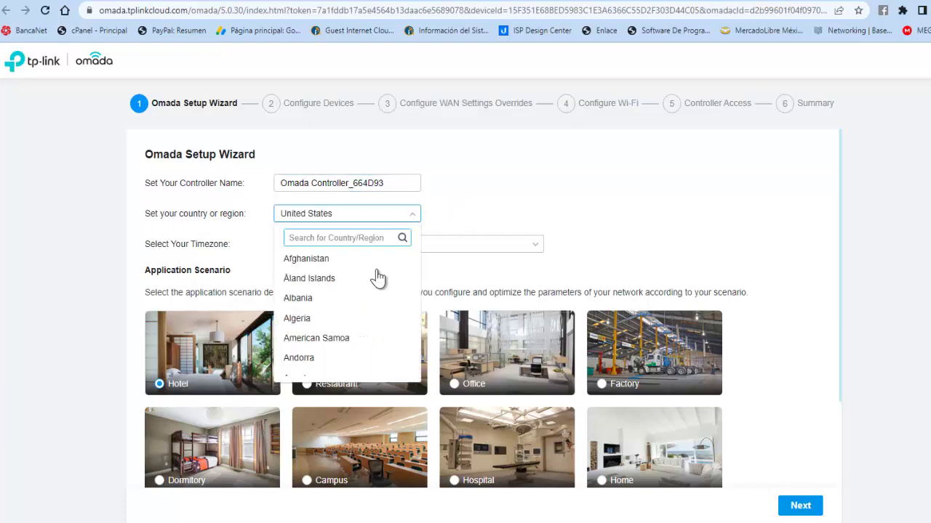
scroll(372, 289, down, 6)
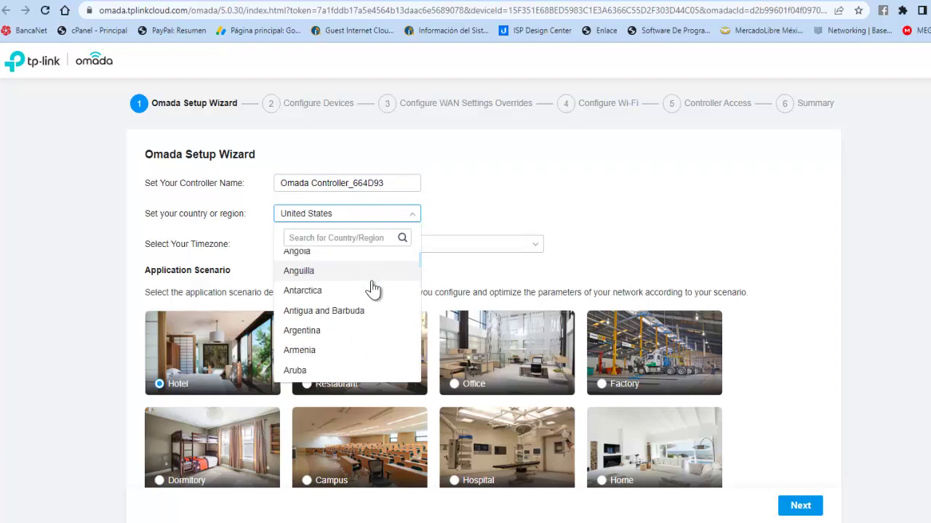
scroll(373, 289, down, 15)
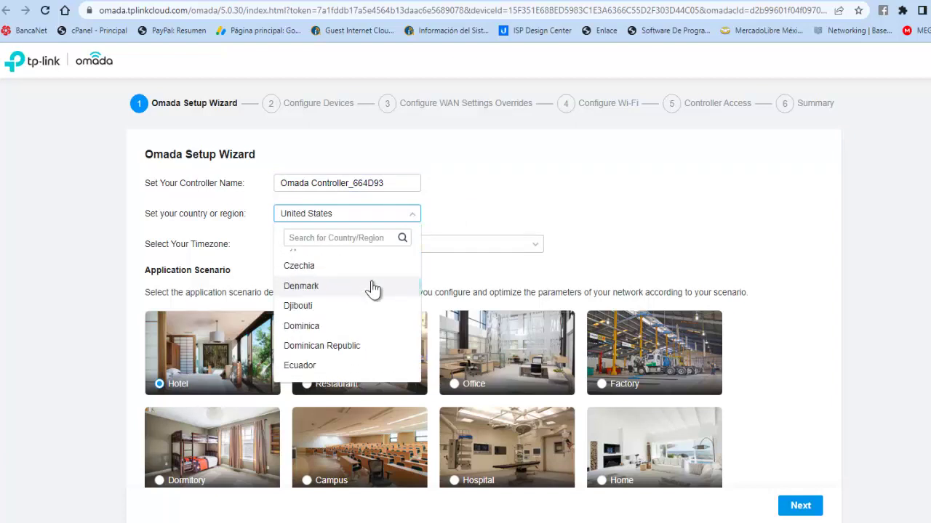
scroll(372, 288, down, 12)
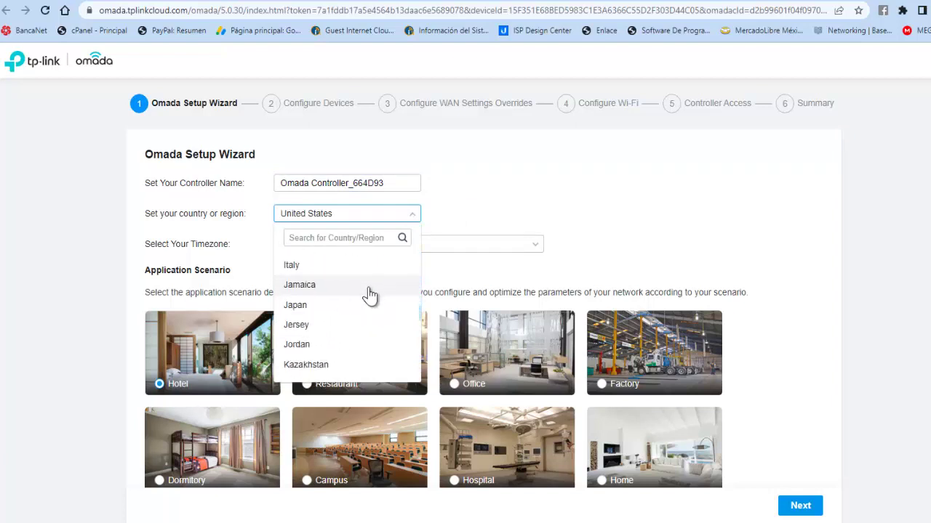
key(Escape)
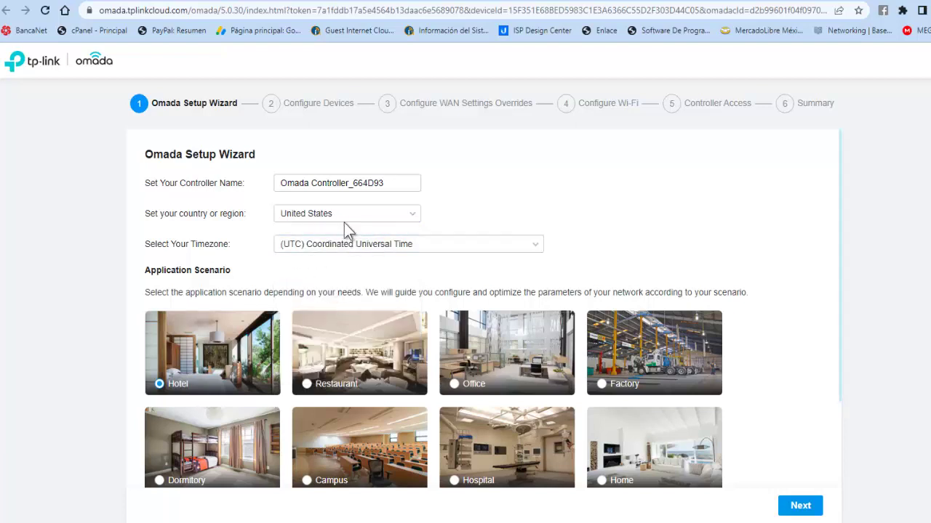
- Choose Mexico as the controller's country/region
click(344, 218)
scroll(332, 307, down, 4)
scroll(332, 307, down, 20)
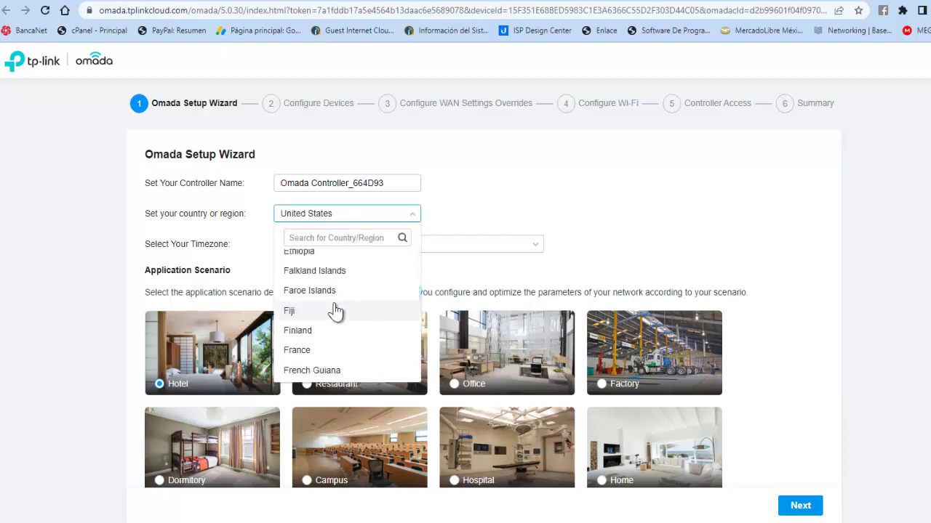
scroll(335, 311, down, 6)
scroll(336, 311, up, 3)
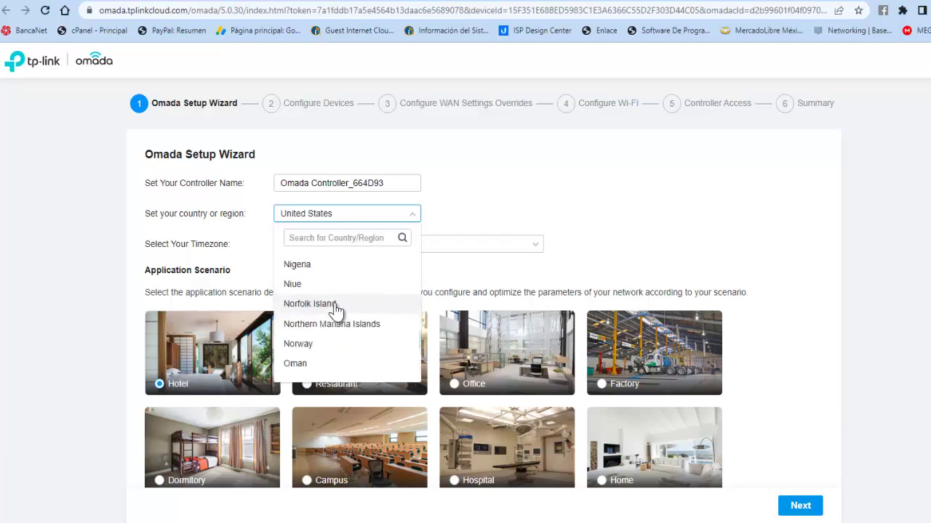
scroll(336, 311, up, 1)
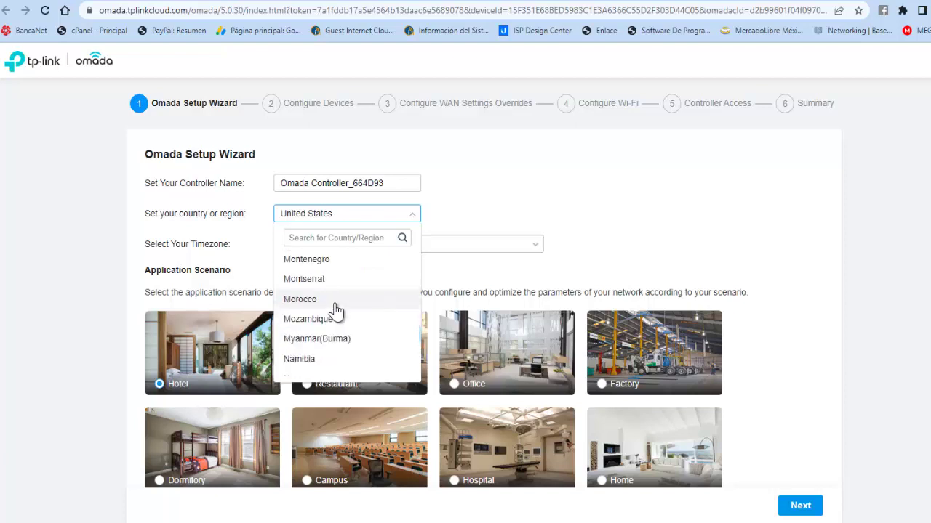
scroll(335, 311, up, 4)
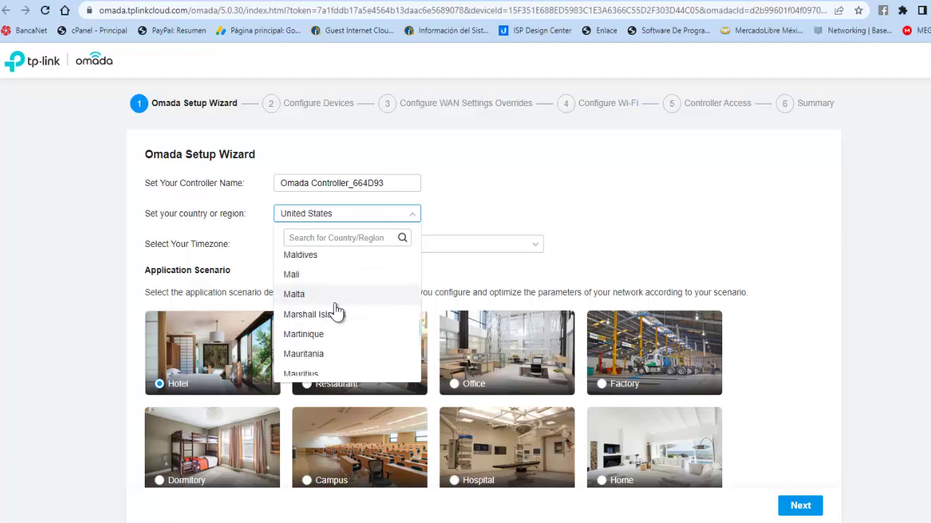
scroll(336, 311, up, 2)
scroll(339, 309, up, 1)
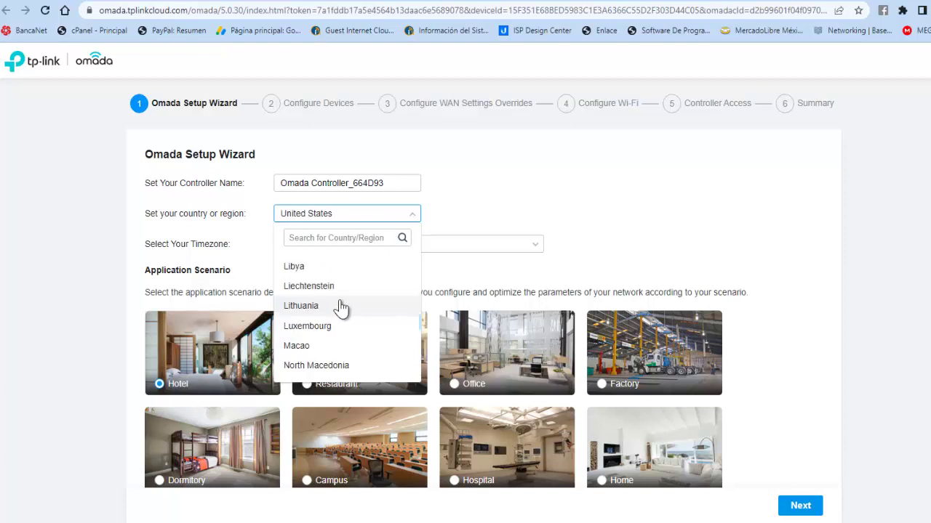
scroll(341, 308, down, 1)
scroll(341, 309, down, 3)
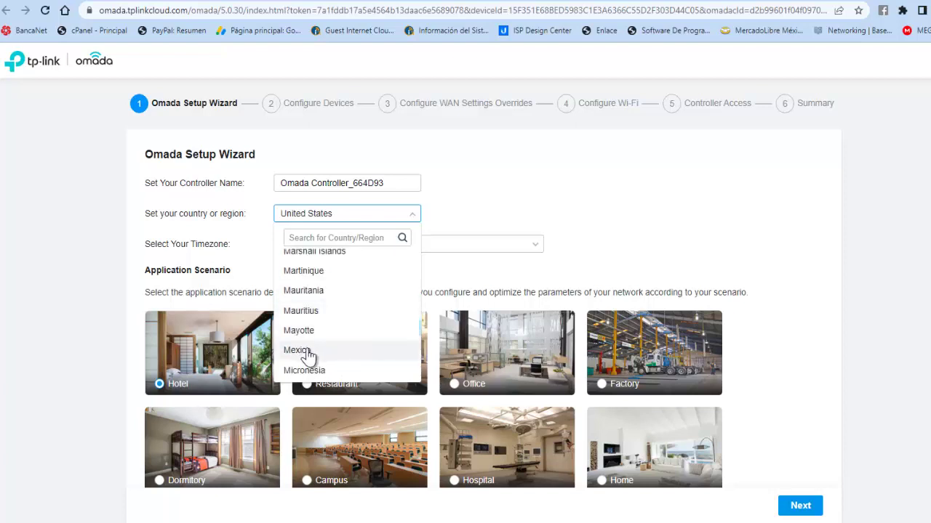
click(307, 351)
- Set the time zone to (UTC-06:00) Guadalajara, Mexico City, Monterrey
click(496, 243)
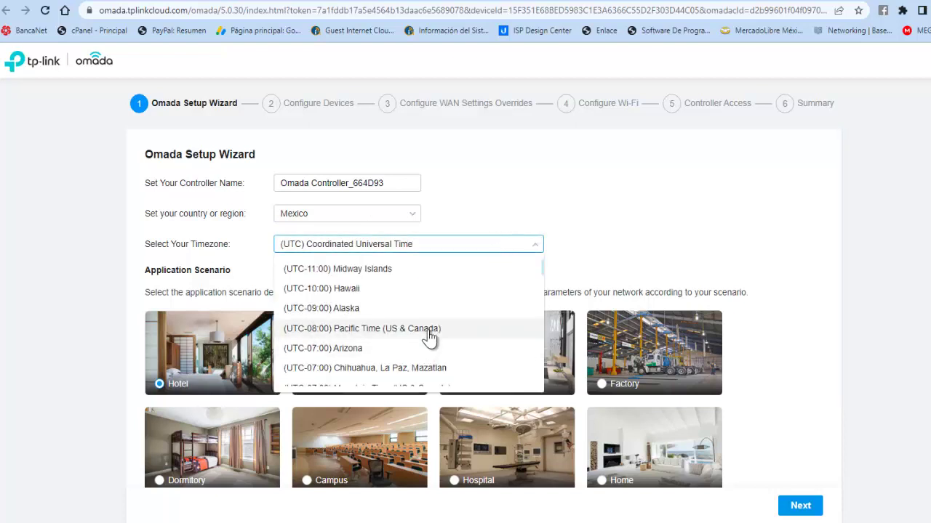
scroll(363, 349, down, 1)
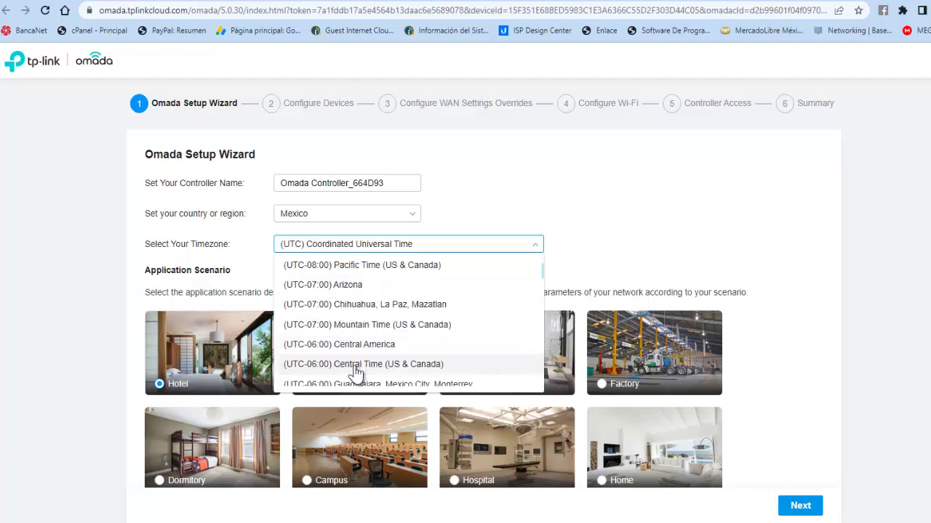
scroll(357, 372, down, 1)
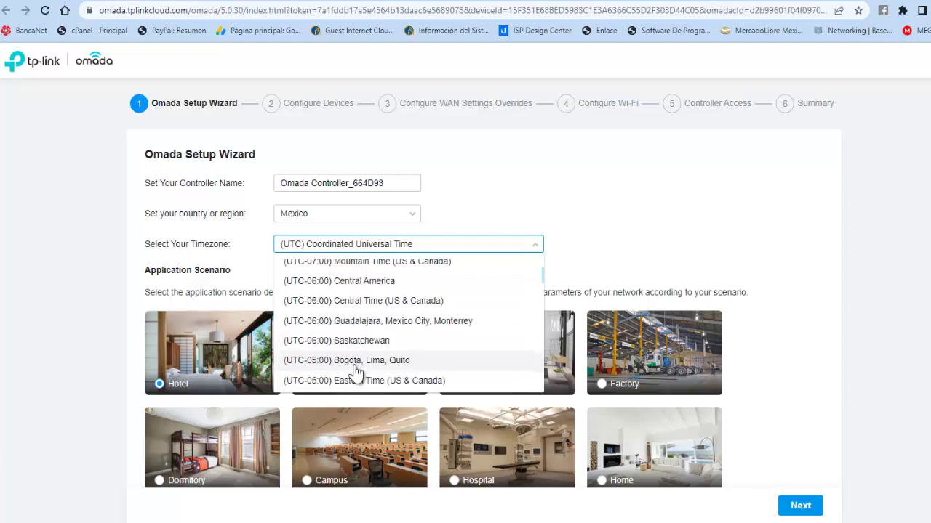
click(376, 322)
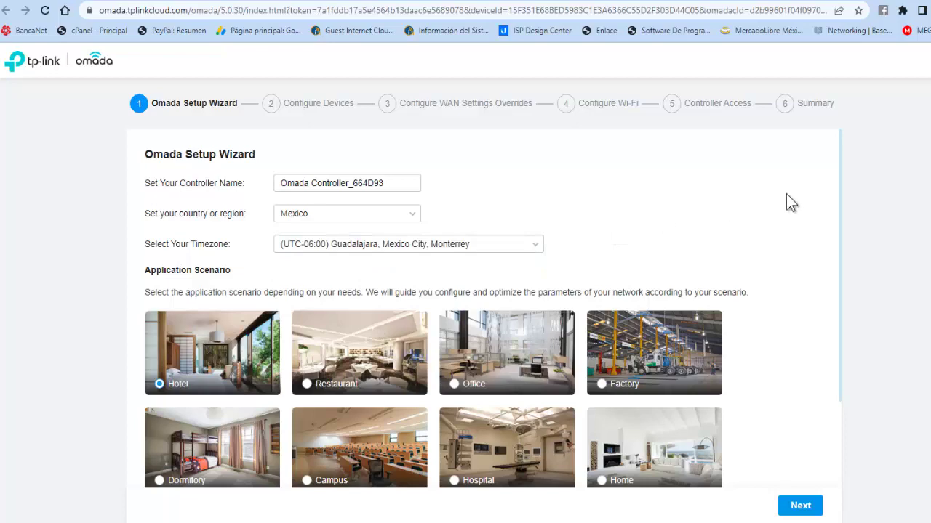
- Select Campus as the application scenario
scroll(788, 188, down, 2)
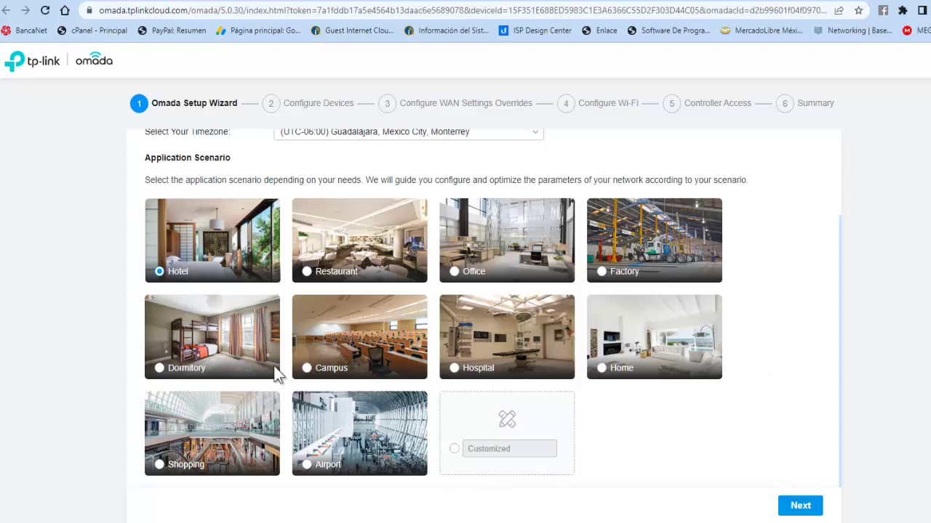
click(309, 371)
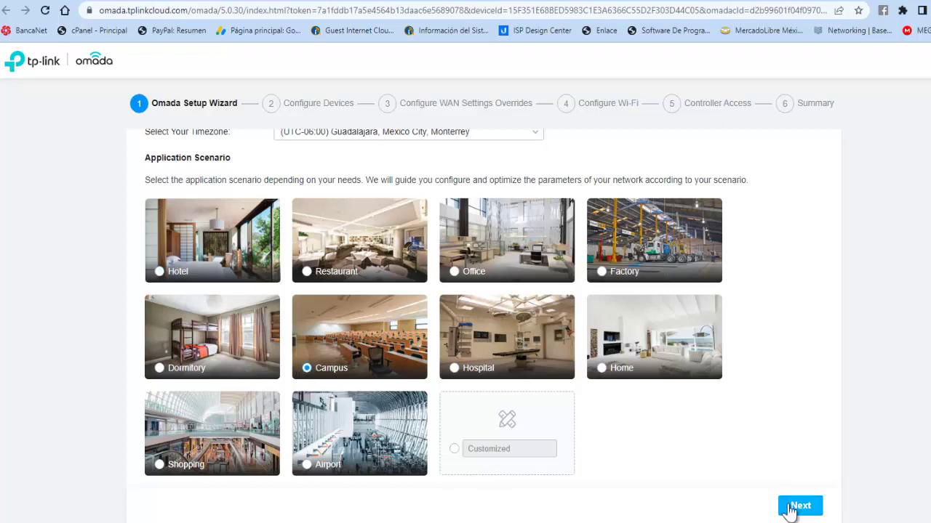
scroll(806, 332, up, 2)
scroll(805, 333, down, 2)
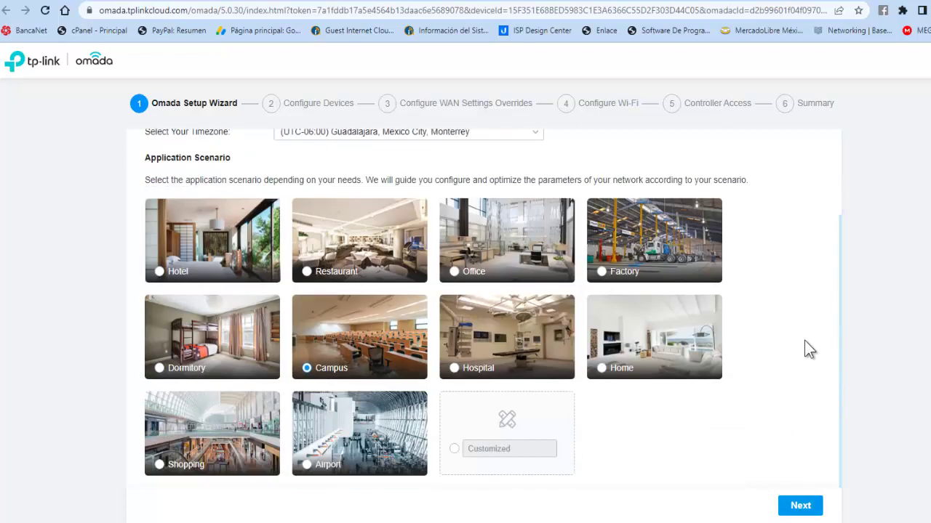
- Select all discovered devices, including the EAP115(US) v4.0, and proceed to WAN Settings Overrides
click(798, 505)
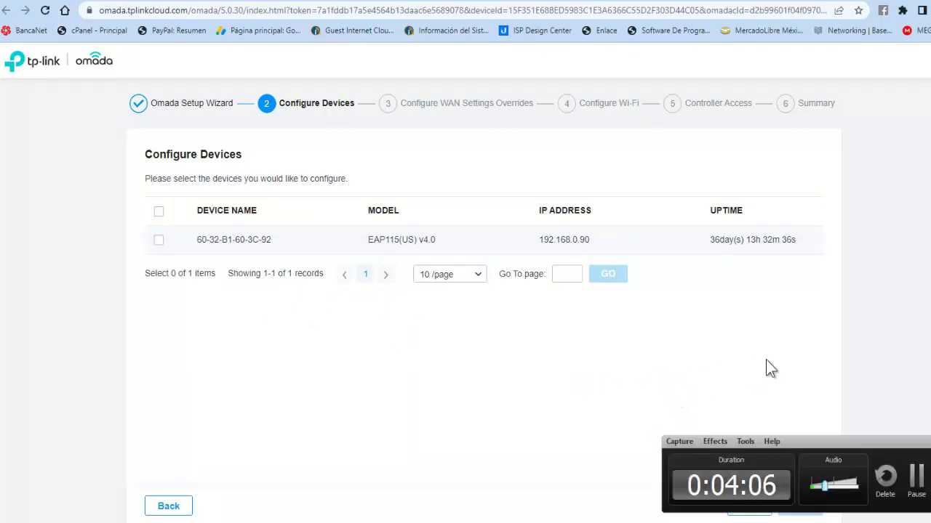
click(913, 480)
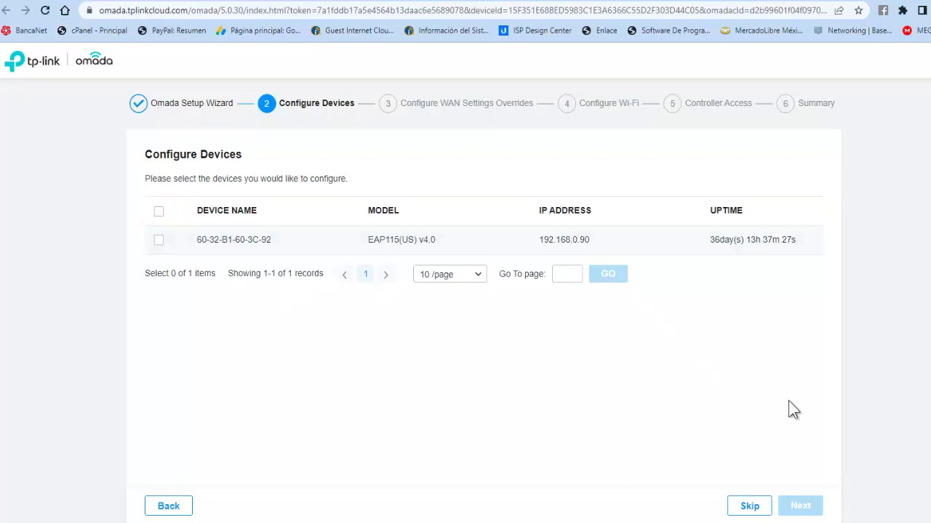
click(158, 213)
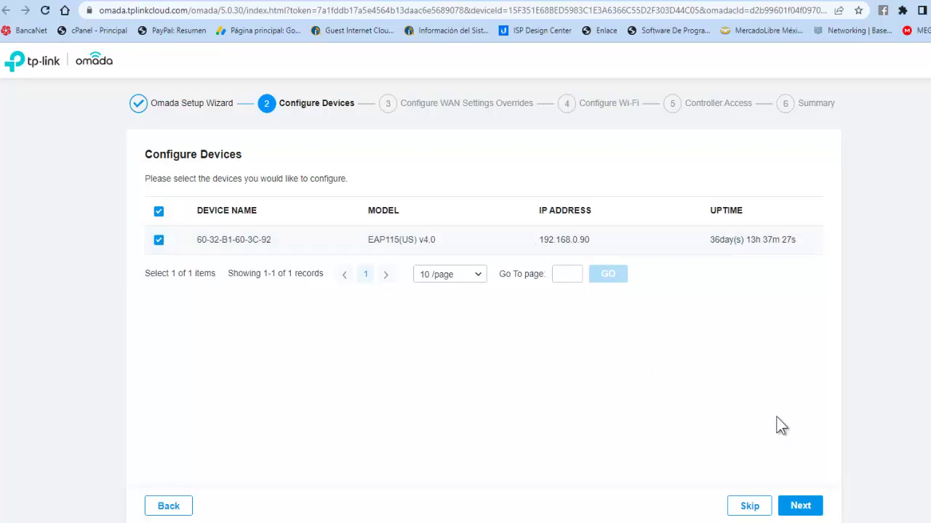
click(807, 509)
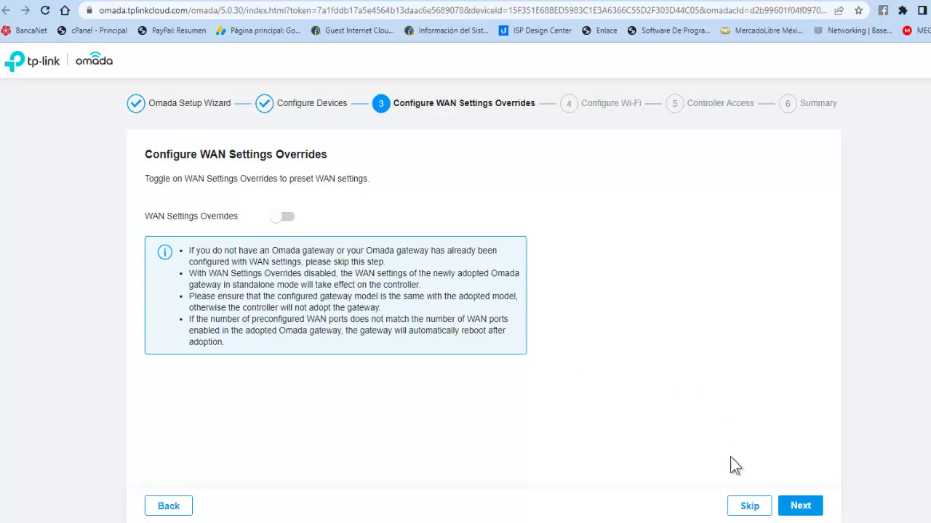
- Leave WAN Settings Overrides disabled and move on to Configure Wi-Fi
click(802, 507)
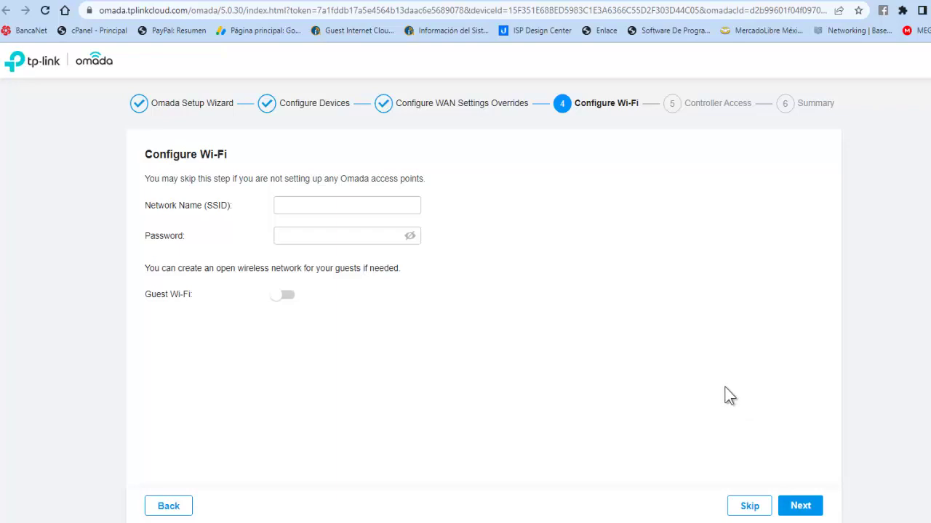
- Name the wireless network 'FICHAS BLACKWHITE'
click(304, 204)
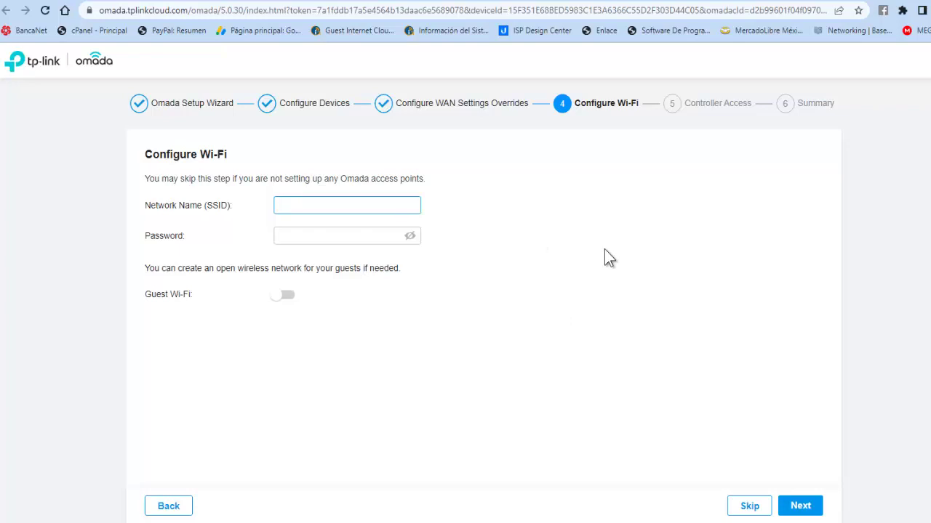
text(f)
key(BackSpace)
text(FICHAS BLACKWHITE)
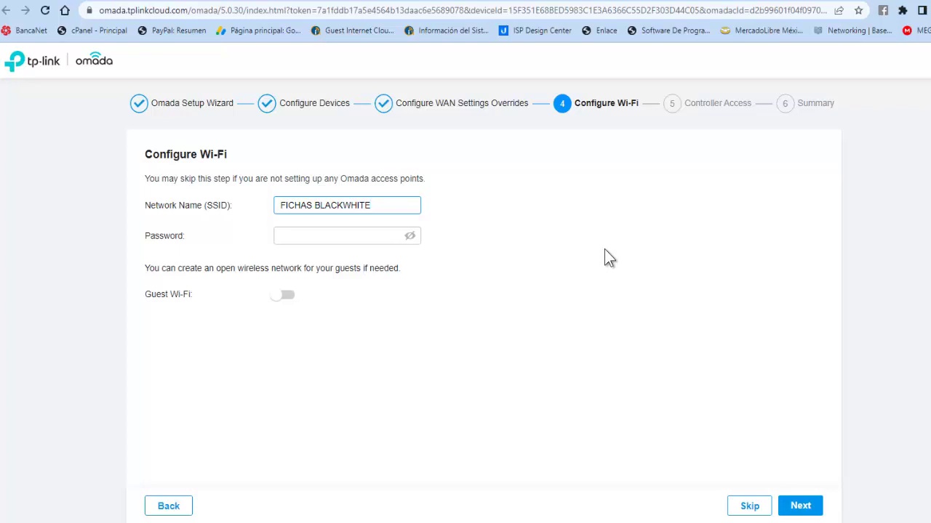
- Enter the Wi-Fi password, reveal it to verify, and continue to controller access
click(338, 239)
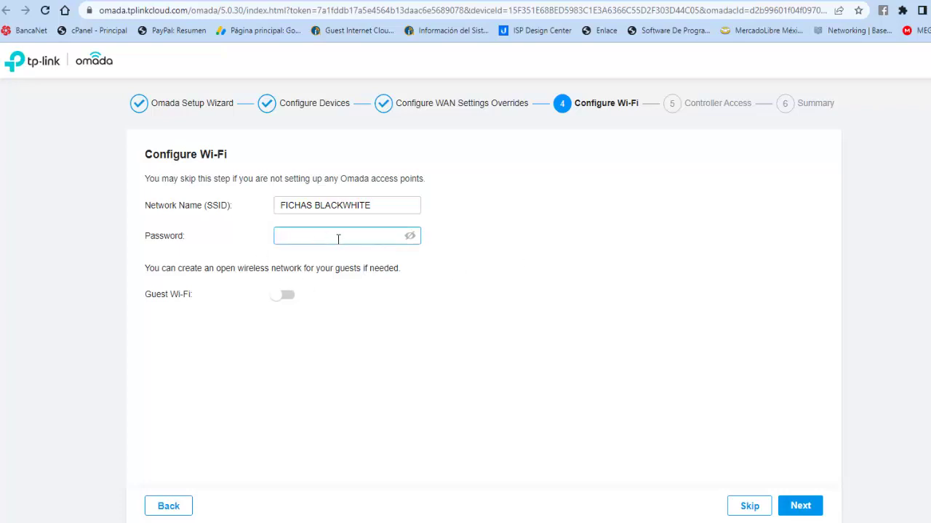
text(*********)
click(411, 237)
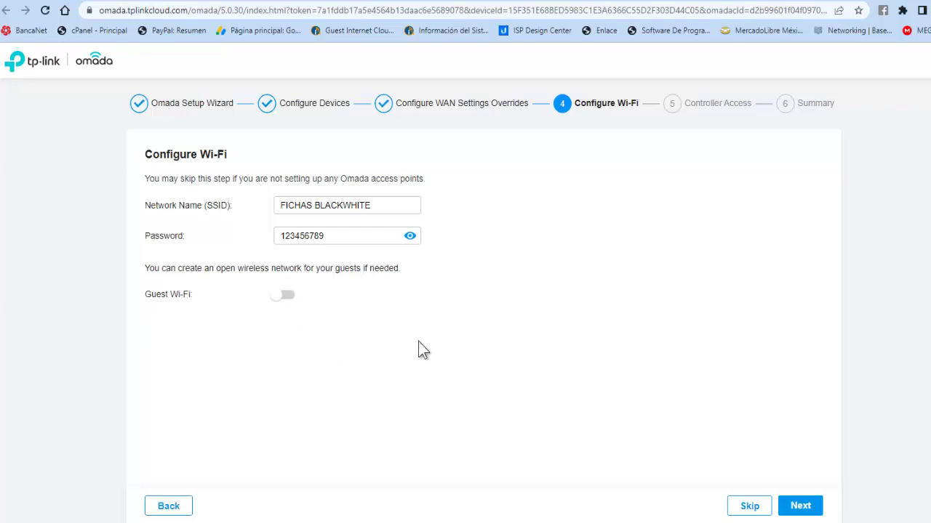
click(799, 505)
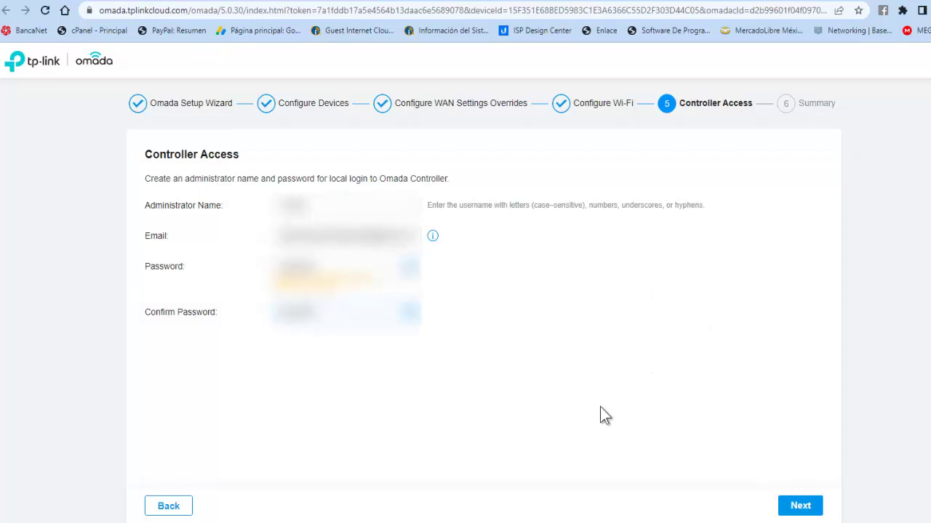
- Accept the Controller Access settings to reach the Summary showing Successful
click(801, 507)
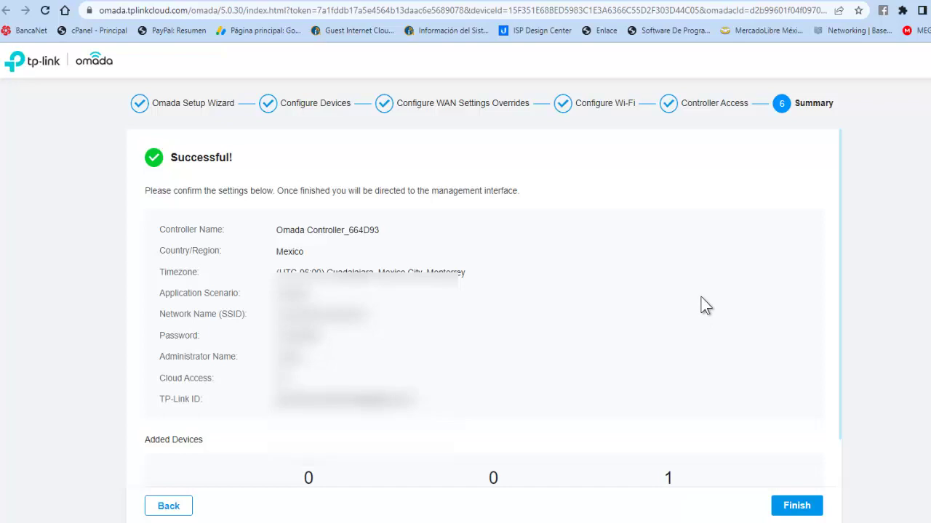
- Review the summarized settings and added devices, then finish the setup wizard
scroll(701, 297, down, 1)
scroll(706, 285, up, 1)
scroll(698, 278, down, 1)
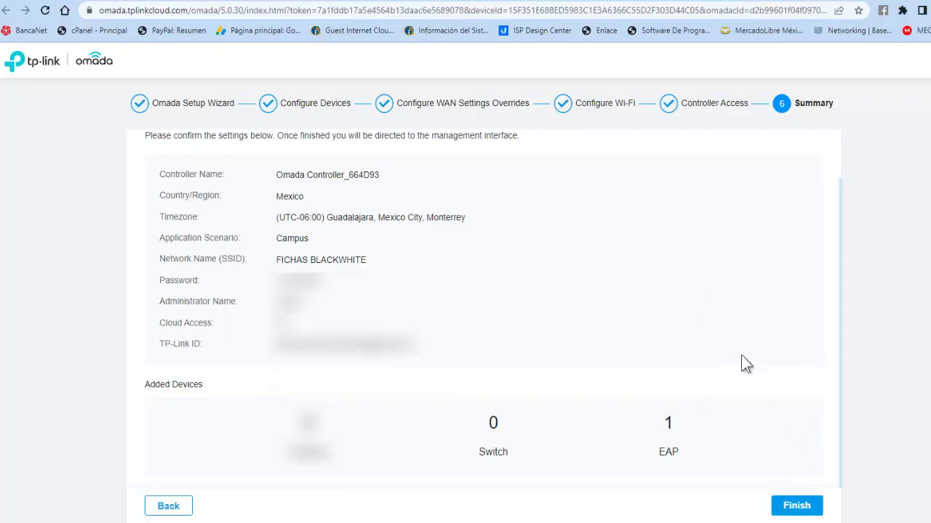
click(794, 511)
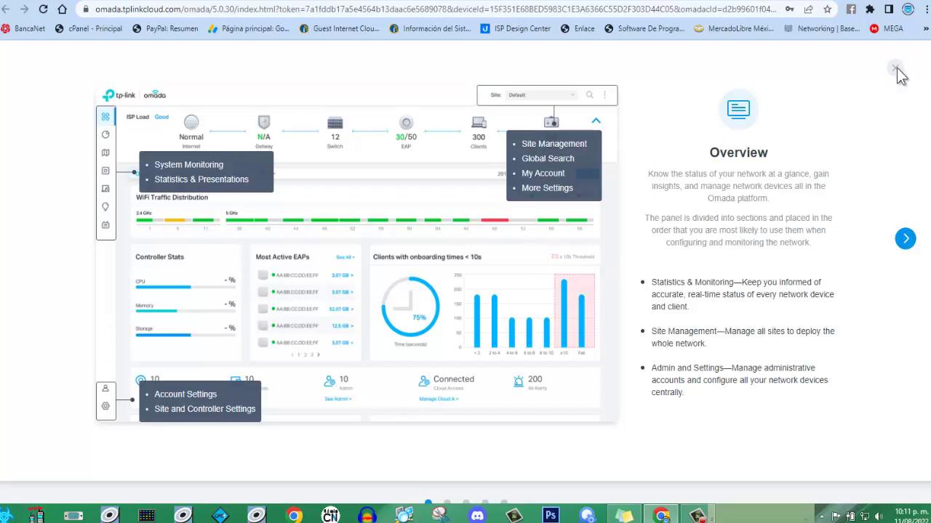
- Dismiss the Overview introduction tour and go to the Dashboard
click(897, 72)
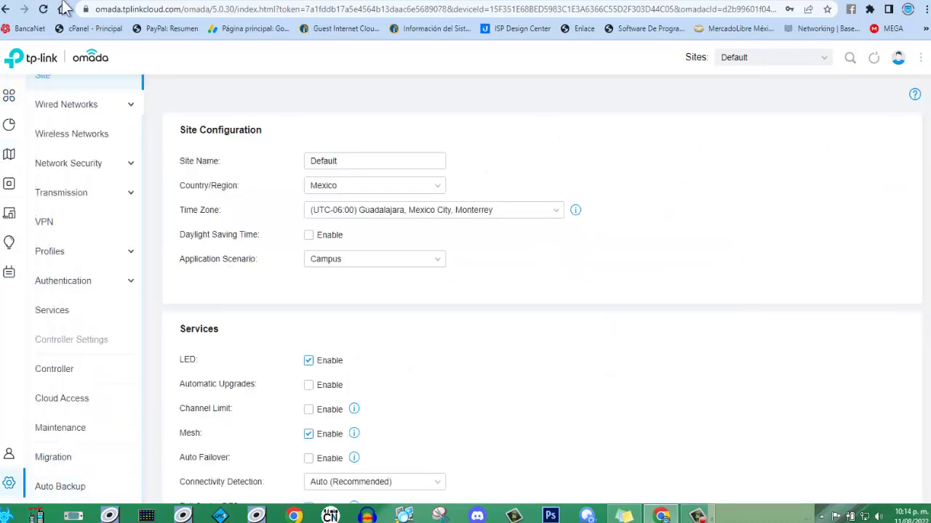
mouse_move(7, 101)
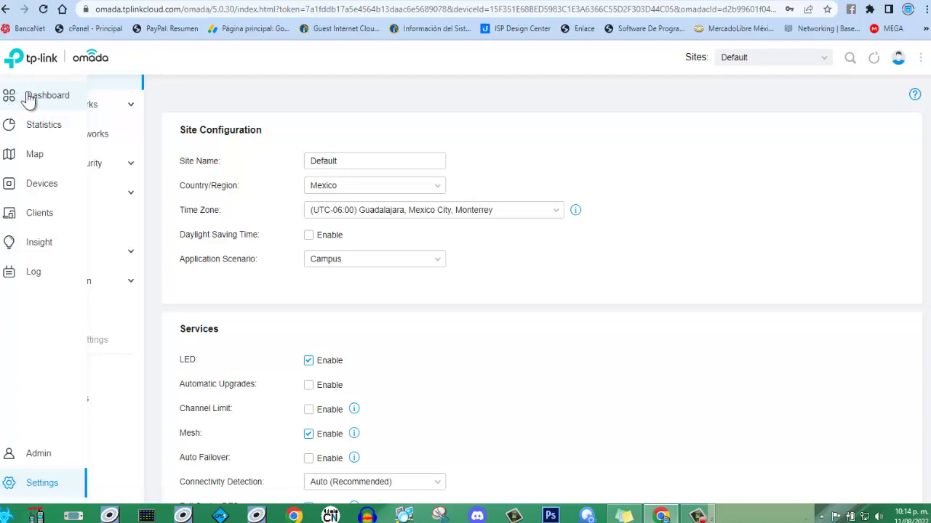
click(18, 100)
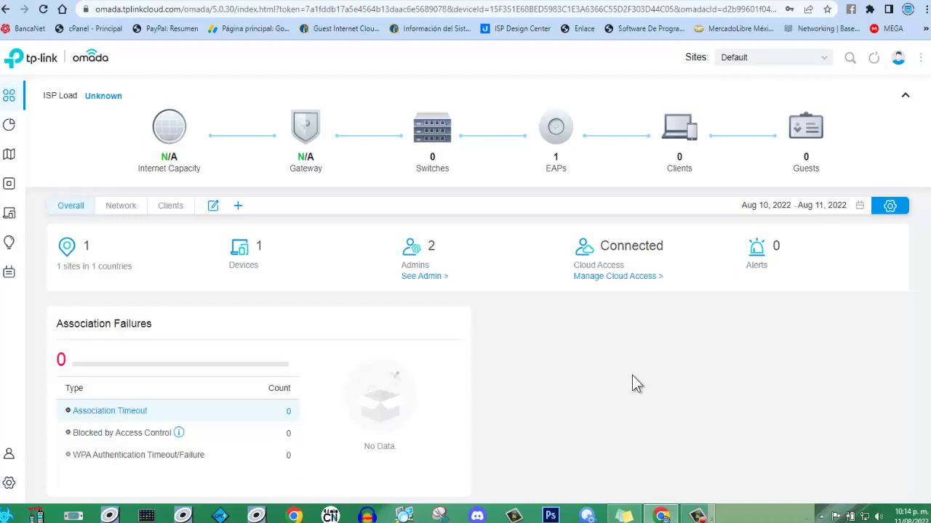
- Open the access point list from the dashboard's EAPs icon
scroll(631, 385, down, 1)
scroll(632, 377, up, 1)
mouse_move(561, 140)
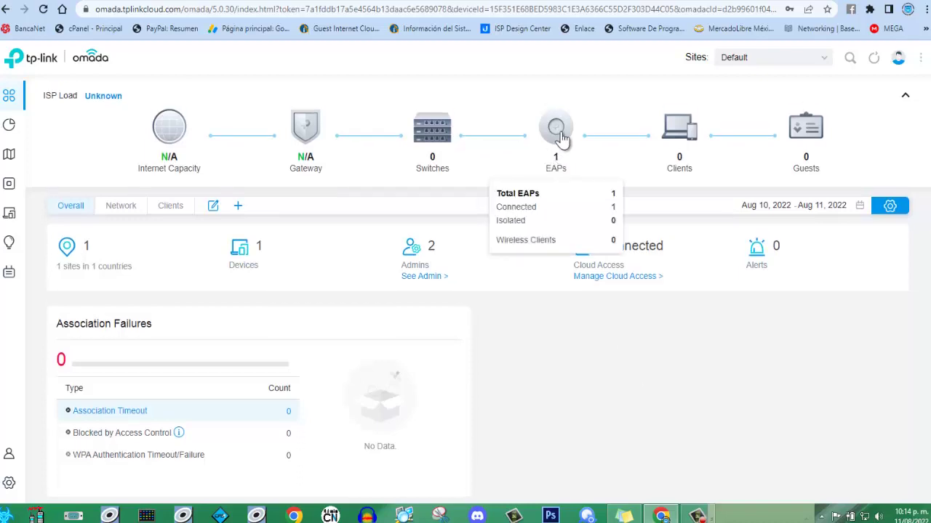
click(560, 137)
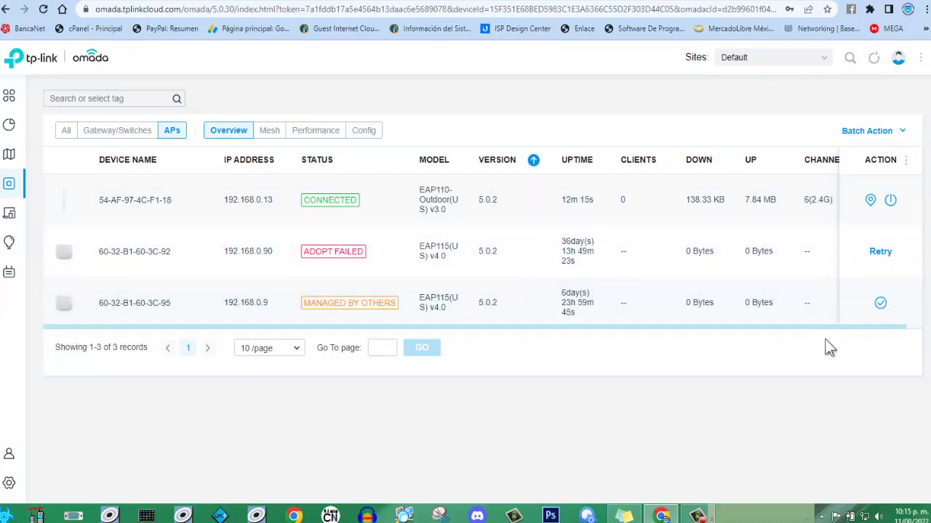
- Adopt the third access point using the device username and password
click(880, 303)
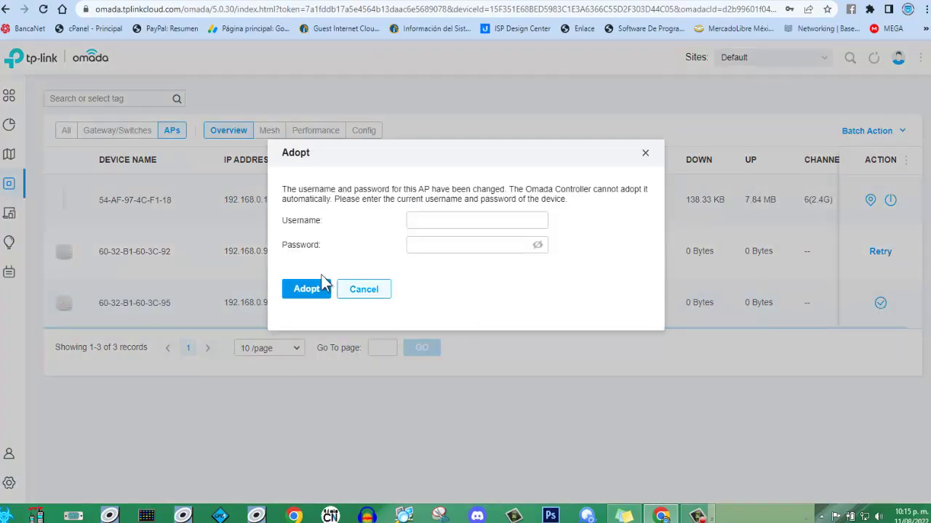
click(427, 218)
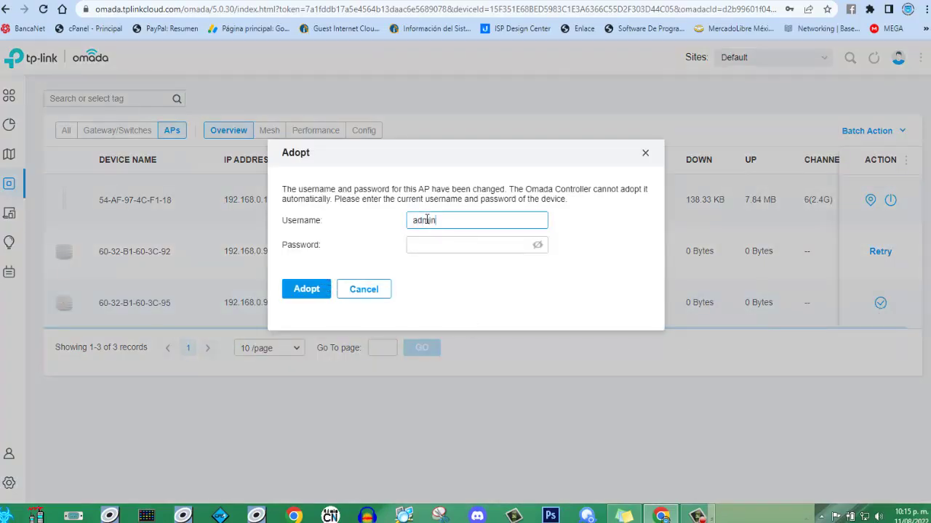
key(Tab)
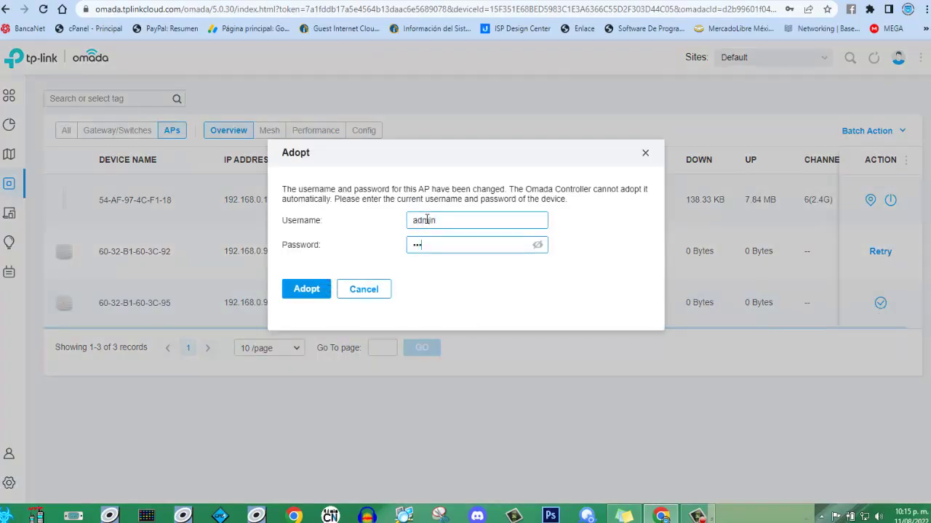
click(305, 290)
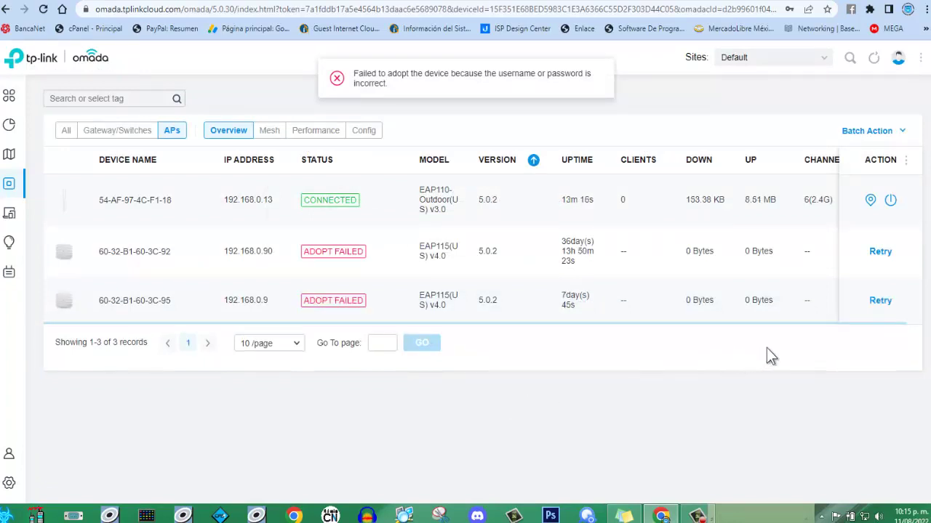
- Retry adopting the failed access point with the same credentials, checking the revealed password first
click(883, 302)
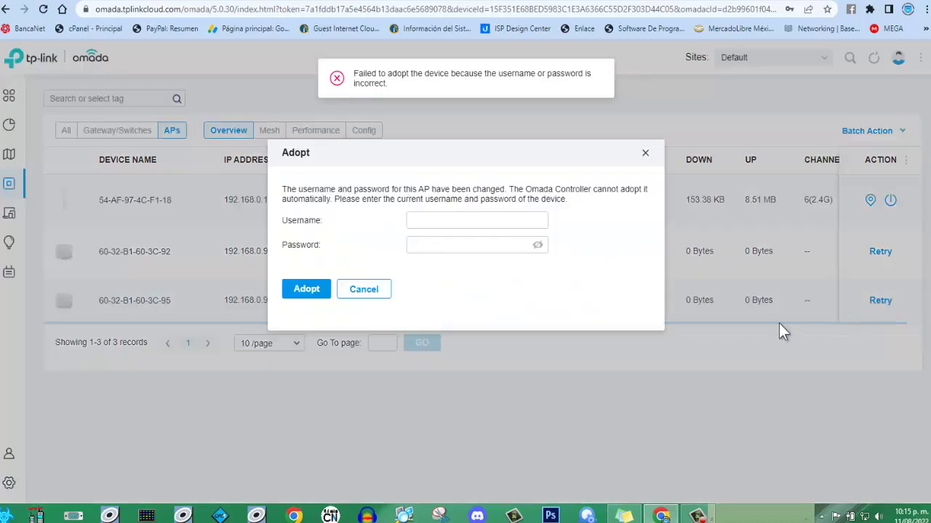
click(498, 223)
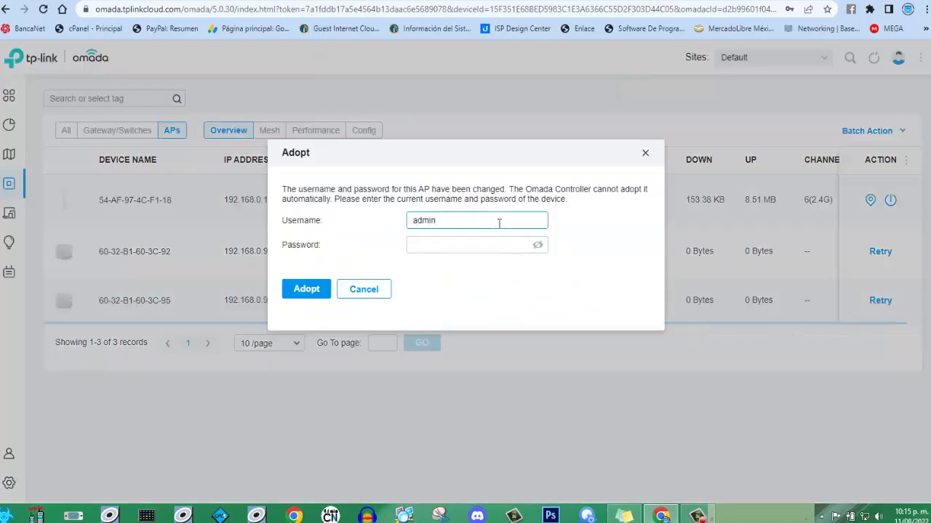
key(Tab)
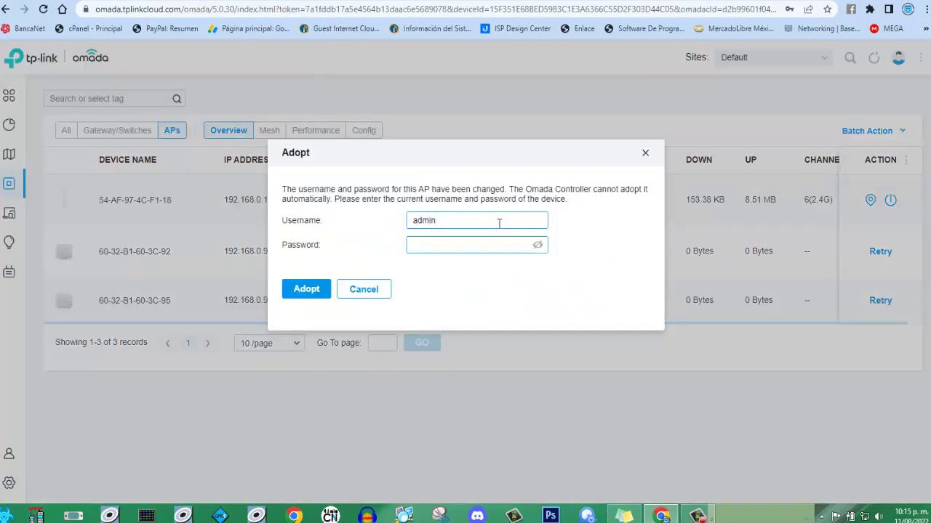
click(537, 245)
click(304, 293)
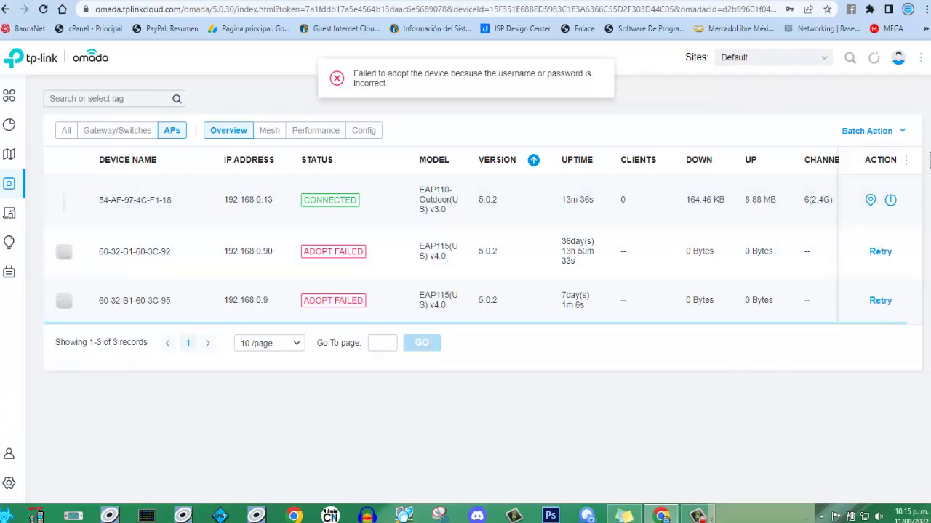
- Retry the adoption with a different device password, then return to the Dashboard overview
click(879, 307)
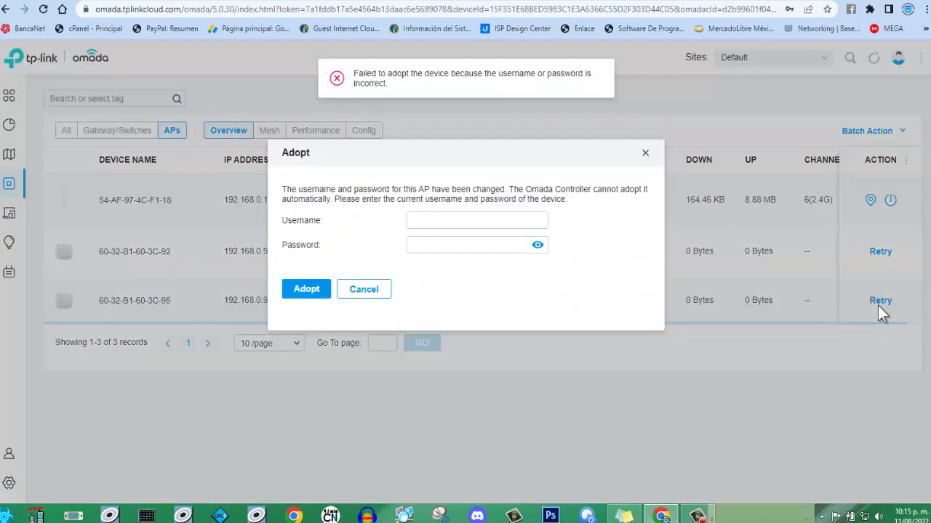
click(462, 220)
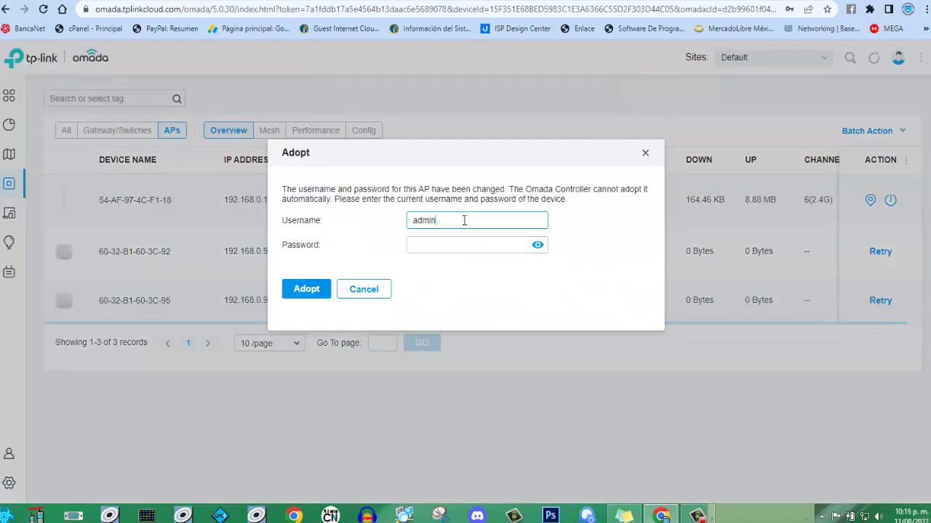
key(Tab)
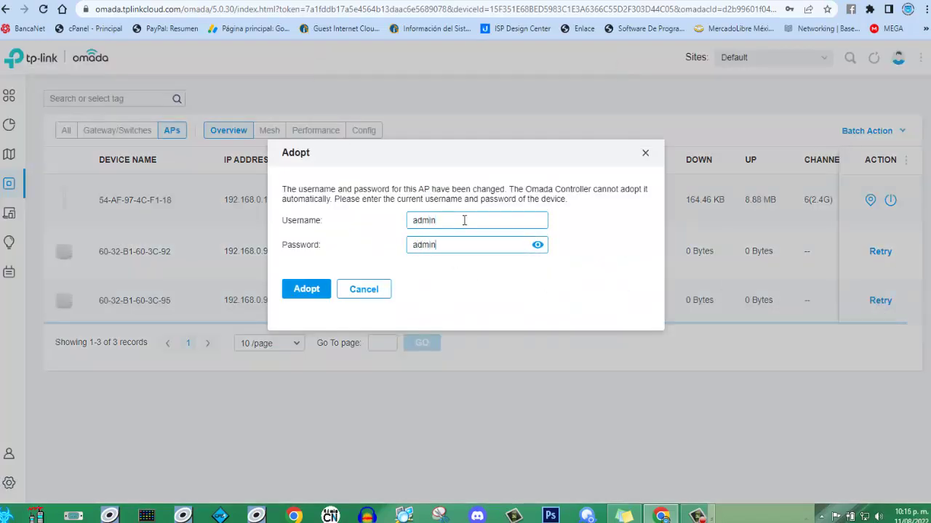
click(302, 289)
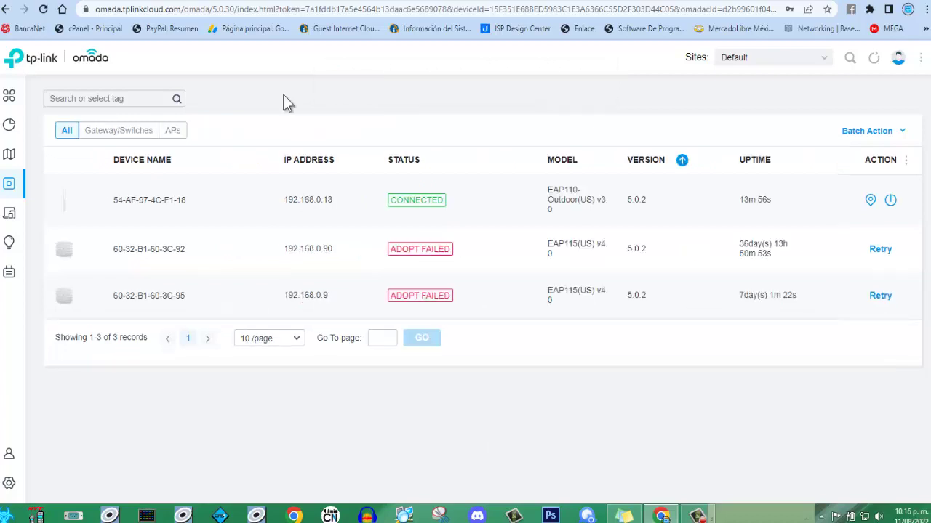
mouse_move(17, 109)
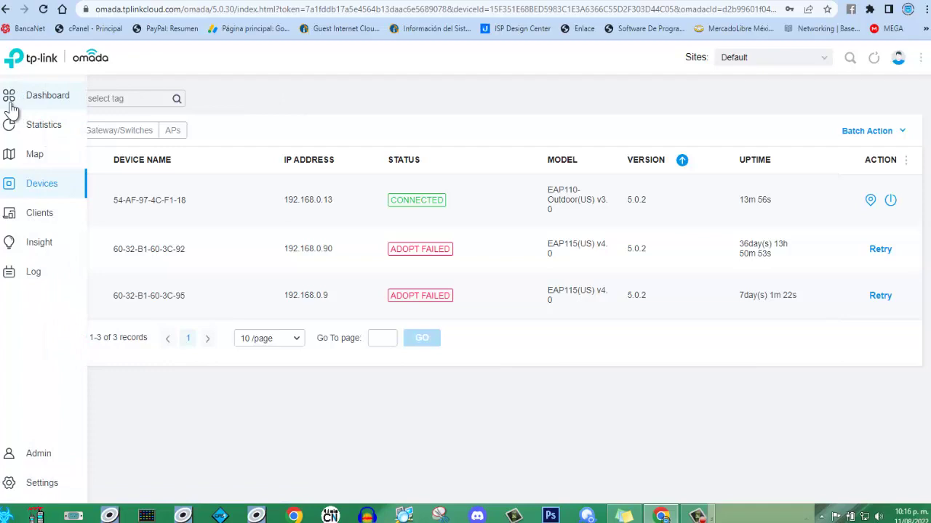
click(11, 106)
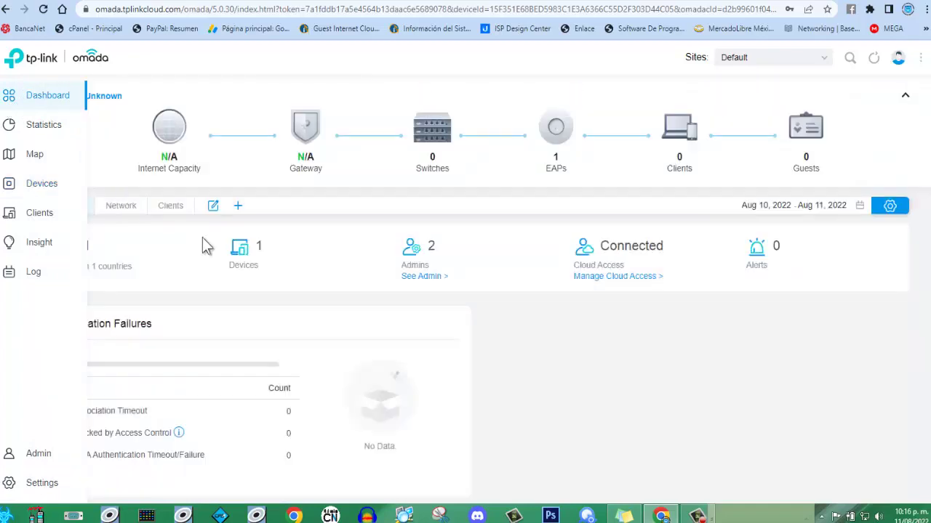